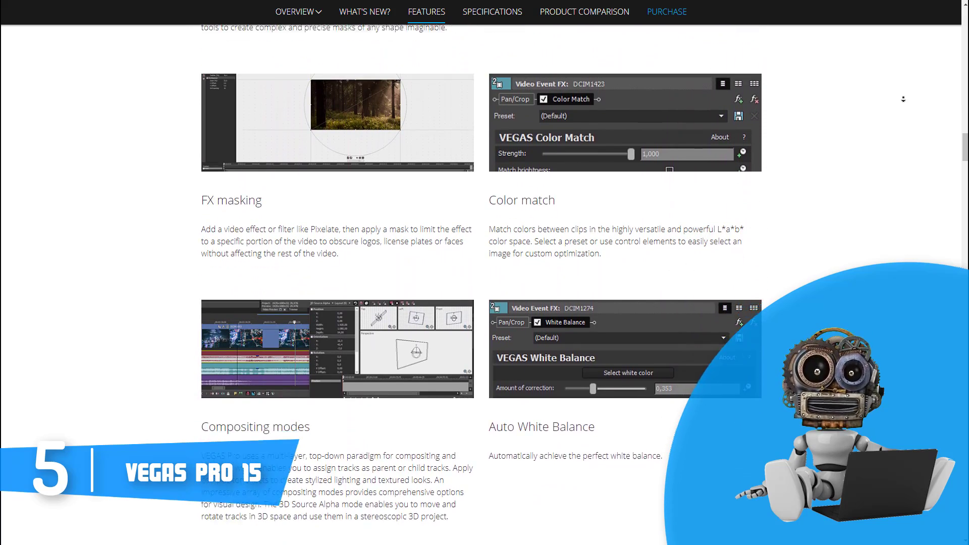
{"action": "scroll", "coordinate": [485, 273], "scroll_direction": "down", "scroll_amount": 3}
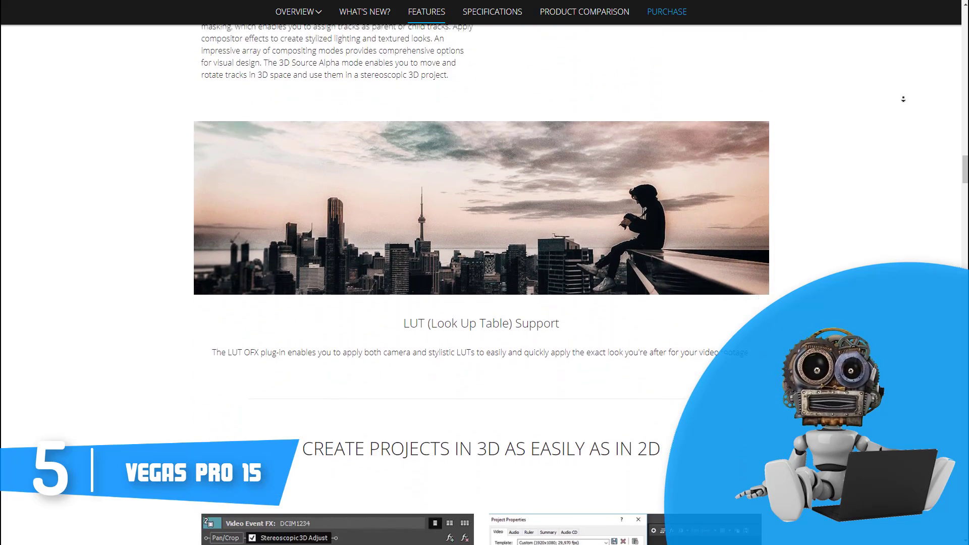
{"action": "scroll", "coordinate": [485, 272], "scroll_direction": "down", "scroll_amount": 3}
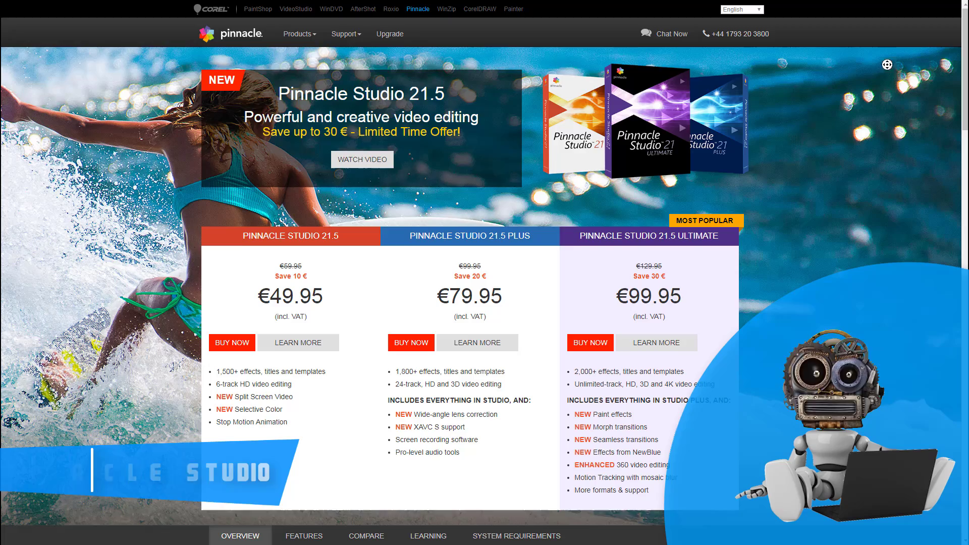
Autoscroll the Pinnacle Studio 21.5 overview down to the new and enhanced features grid.
{"action": "middle_click", "coordinate": [889, 62]}
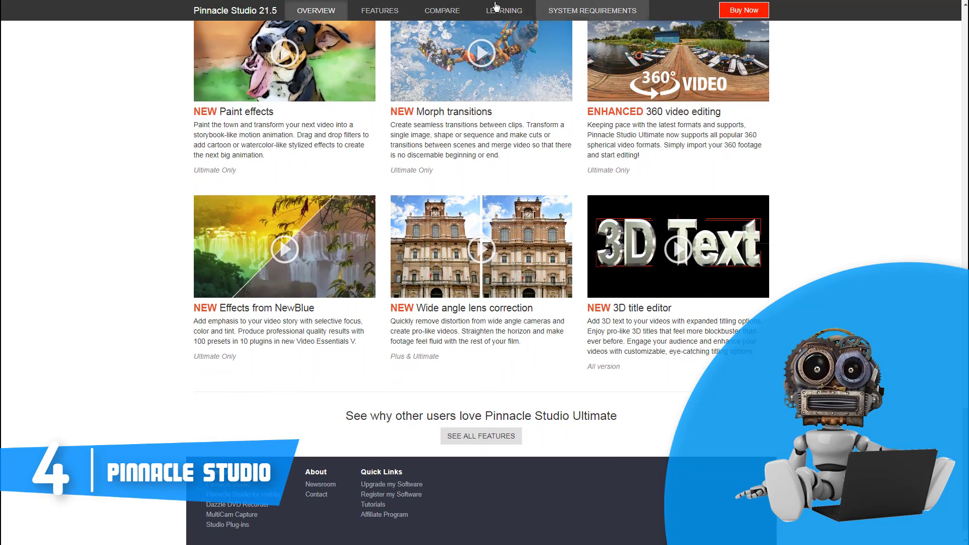
Go to the Ultimate features page and read the premium effects collections to Studio Plus features.
{"action": "left_click", "coordinate": [399, 13]}
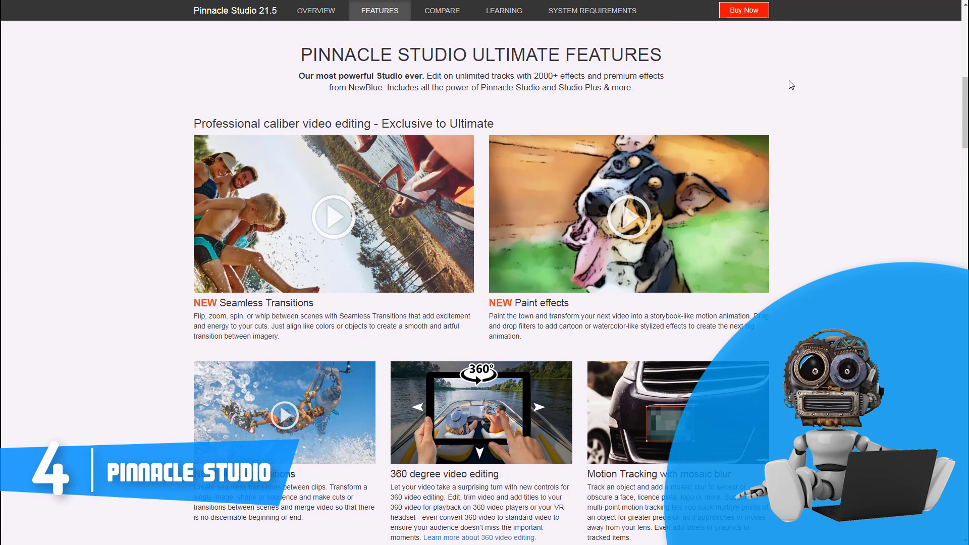
{"action": "scroll", "coordinate": [792, 106], "scroll_direction": "down", "scroll_amount": 3}
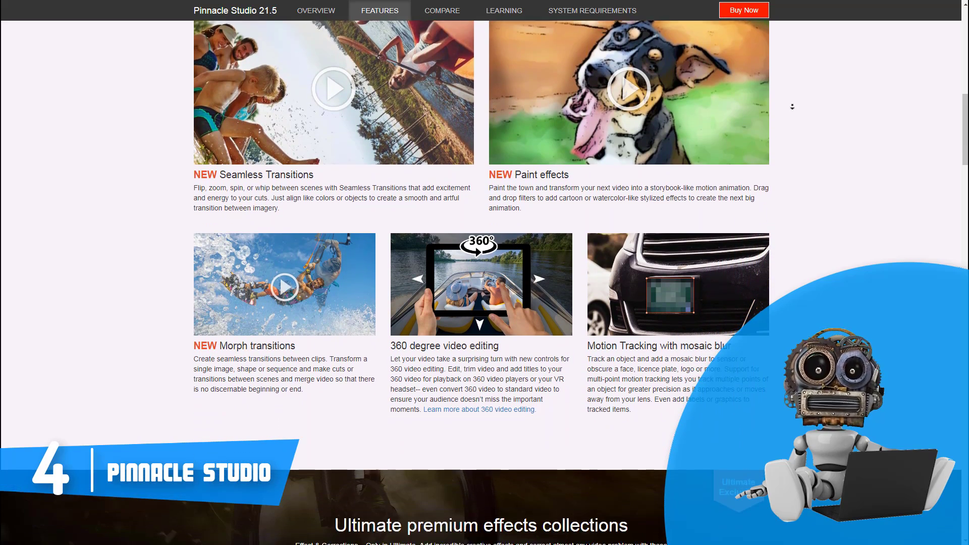
{"action": "scroll", "coordinate": [792, 107], "scroll_direction": "down", "scroll_amount": 1}
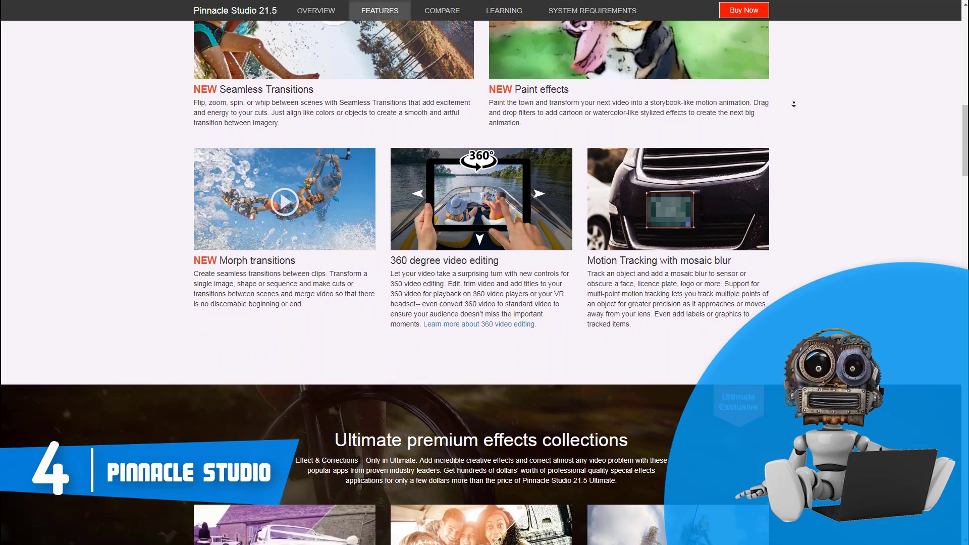
{"action": "scroll", "coordinate": [794, 104], "scroll_direction": "down", "scroll_amount": 2}
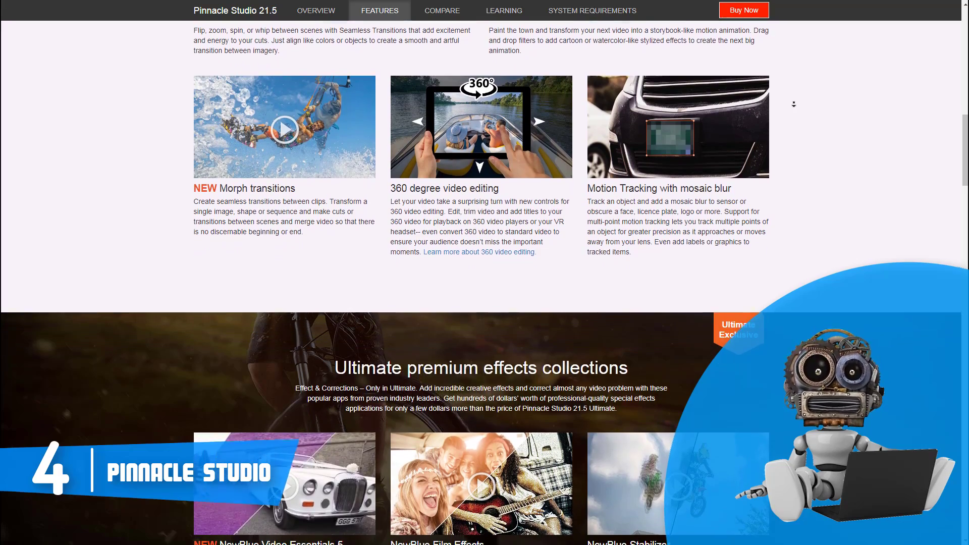
{"action": "scroll", "coordinate": [794, 104], "scroll_direction": "down", "scroll_amount": 2}
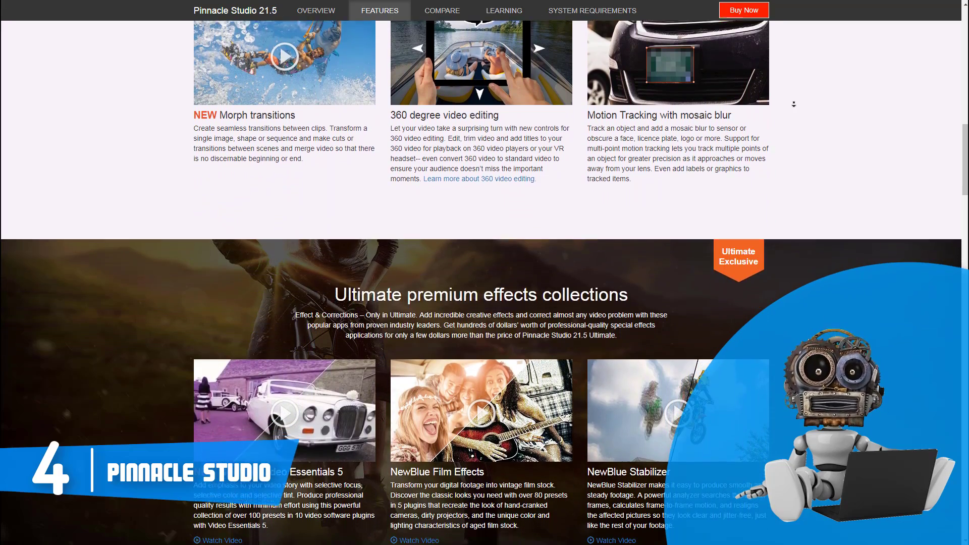
{"action": "scroll", "coordinate": [793, 104], "scroll_direction": "down", "scroll_amount": 2}
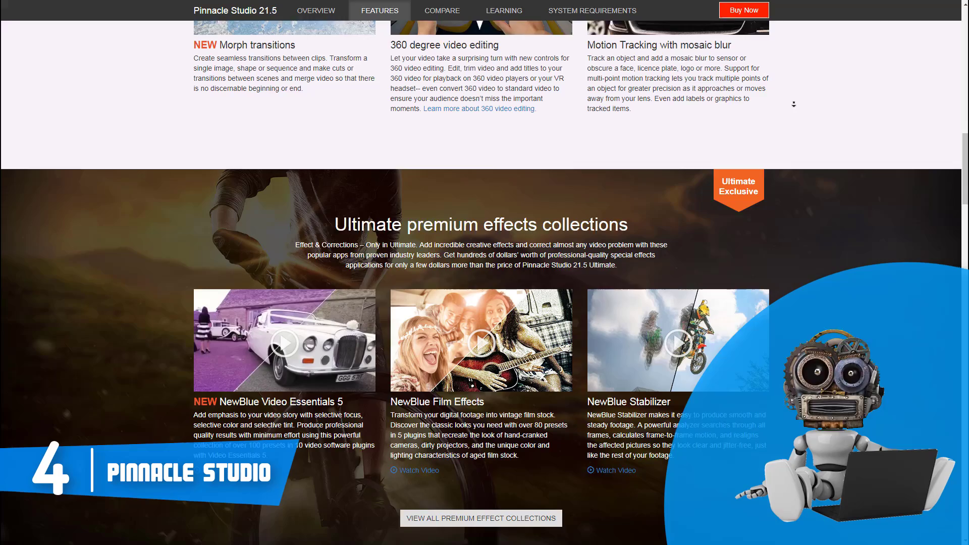
{"action": "scroll", "coordinate": [793, 104], "scroll_direction": "down", "scroll_amount": 2}
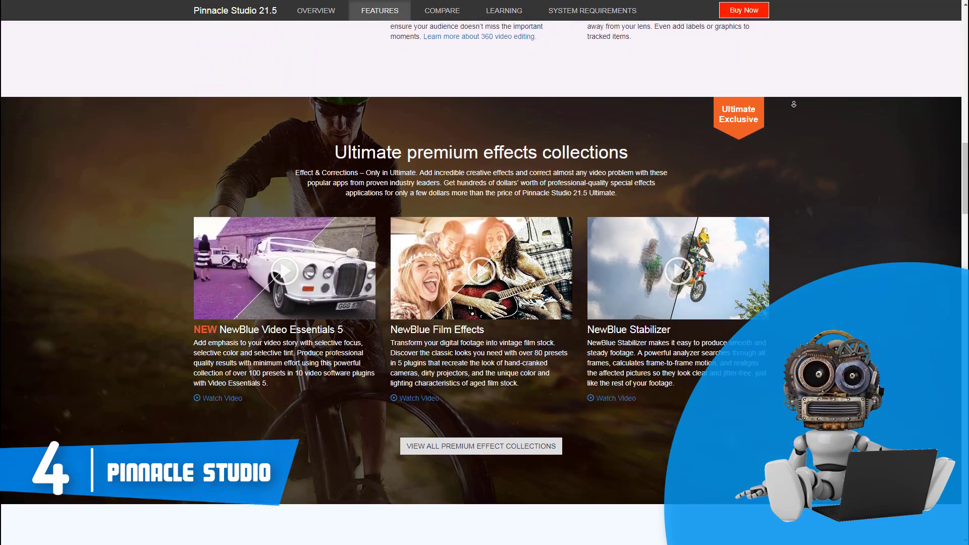
{"action": "scroll", "coordinate": [794, 104], "scroll_direction": "down", "scroll_amount": 2}
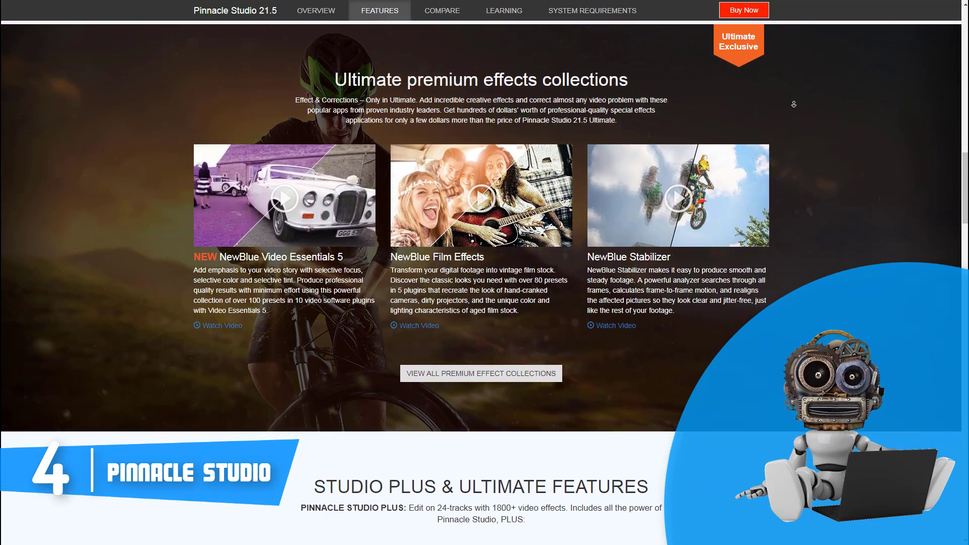
{"action": "scroll", "coordinate": [794, 104], "scroll_direction": "down", "scroll_amount": 2}
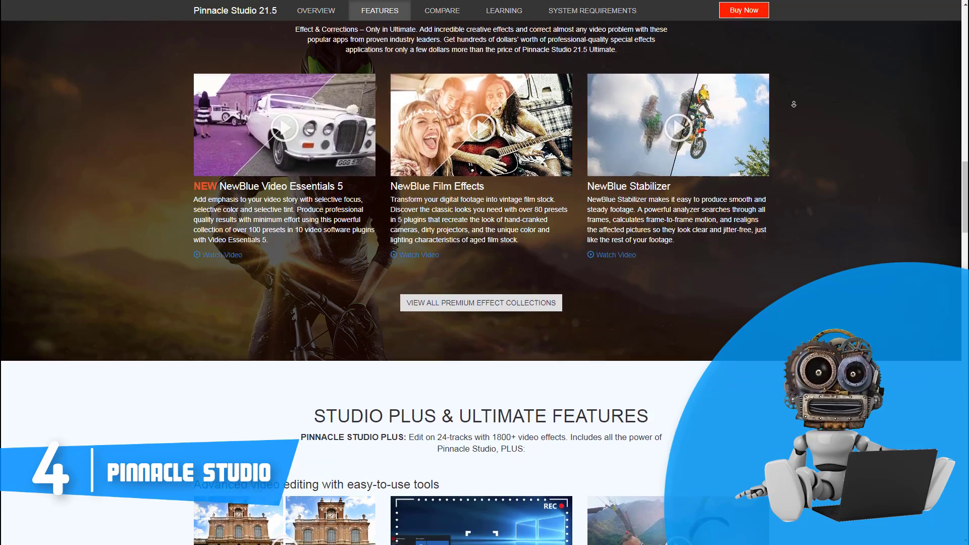
{"action": "scroll", "coordinate": [794, 103], "scroll_direction": "down", "scroll_amount": 3}
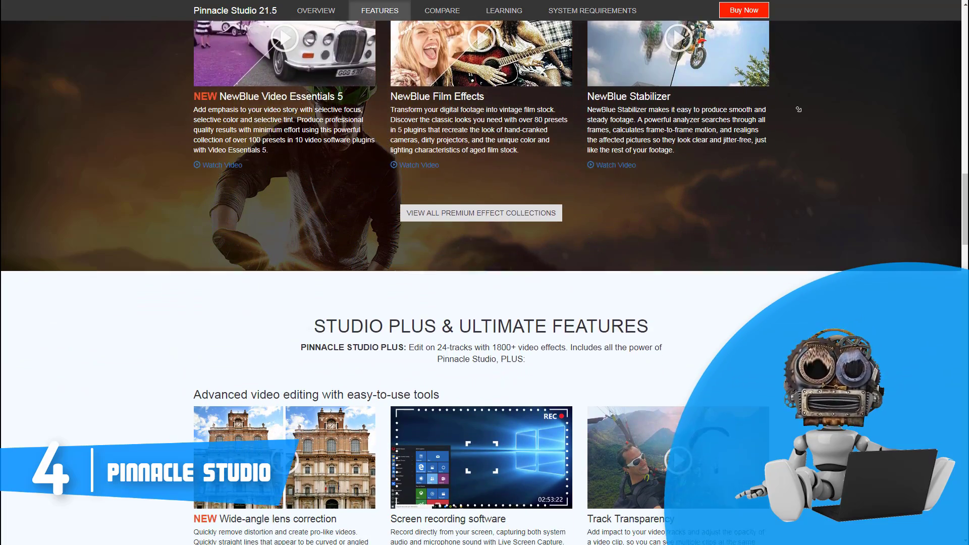
{"action": "scroll", "coordinate": [798, 110], "scroll_direction": "down", "scroll_amount": 4}
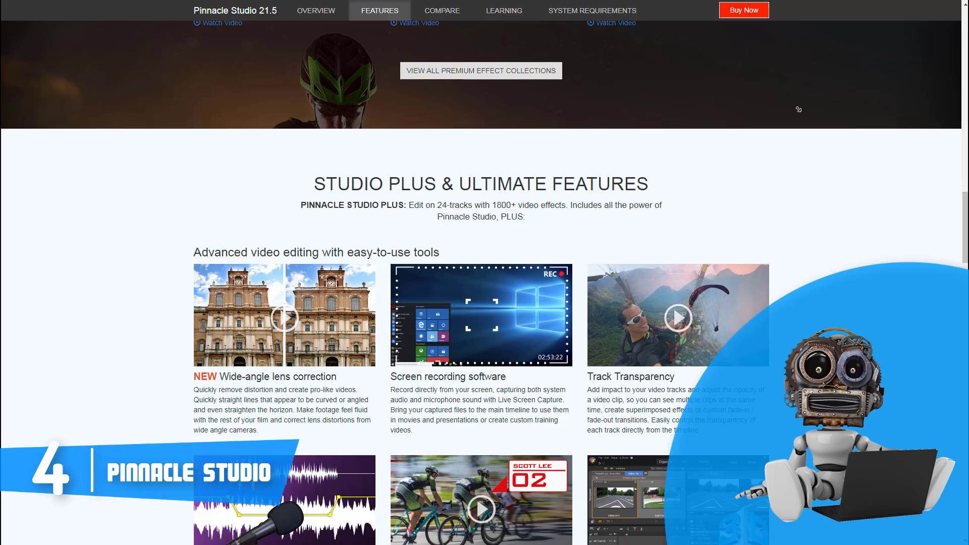
{"action": "scroll", "coordinate": [799, 109], "scroll_direction": "down", "scroll_amount": 4}
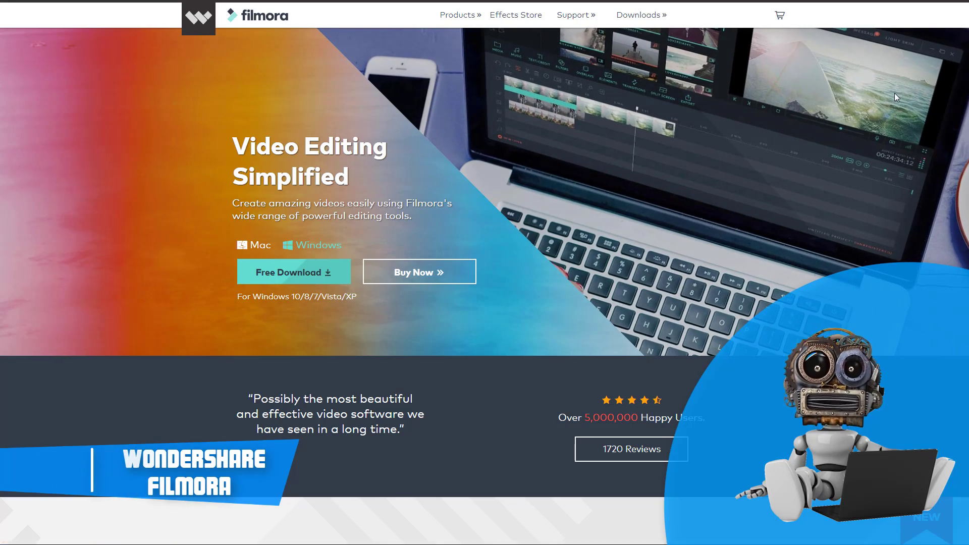
Autoscroll the Filmora product page down to its Creative Features section.
{"action": "middle_click", "coordinate": [895, 93]}
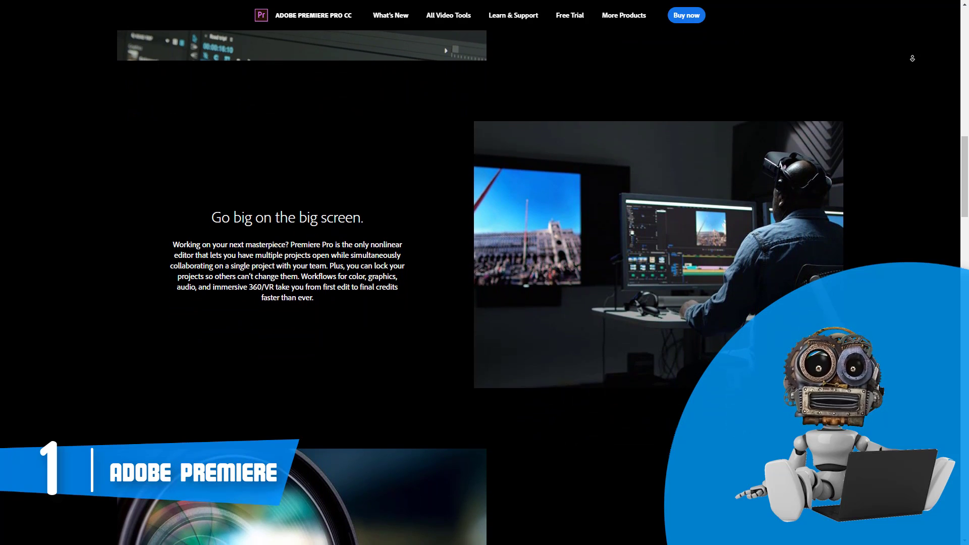
{"action": "scroll", "coordinate": [912, 59], "scroll_direction": "down", "scroll_amount": 1}
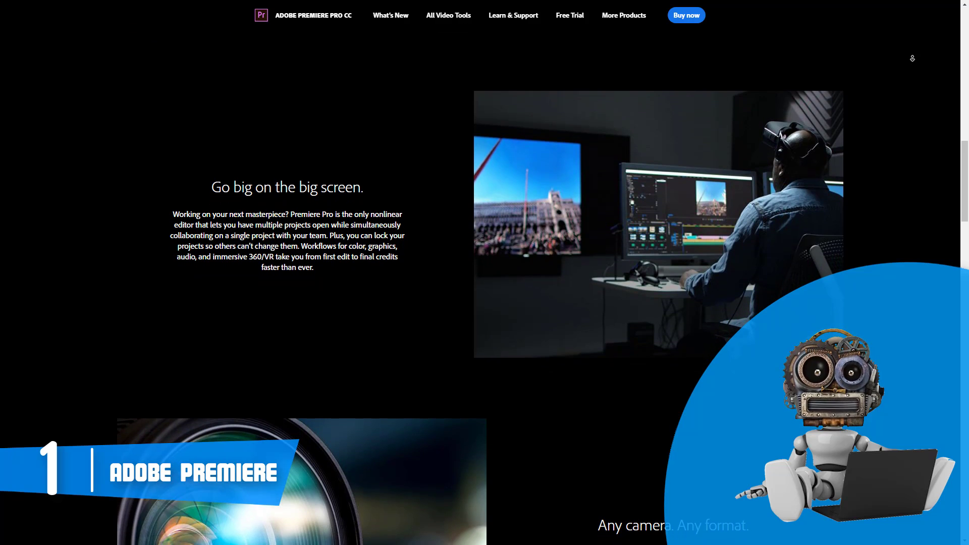
{"action": "scroll", "coordinate": [913, 58], "scroll_direction": "down", "scroll_amount": 1}
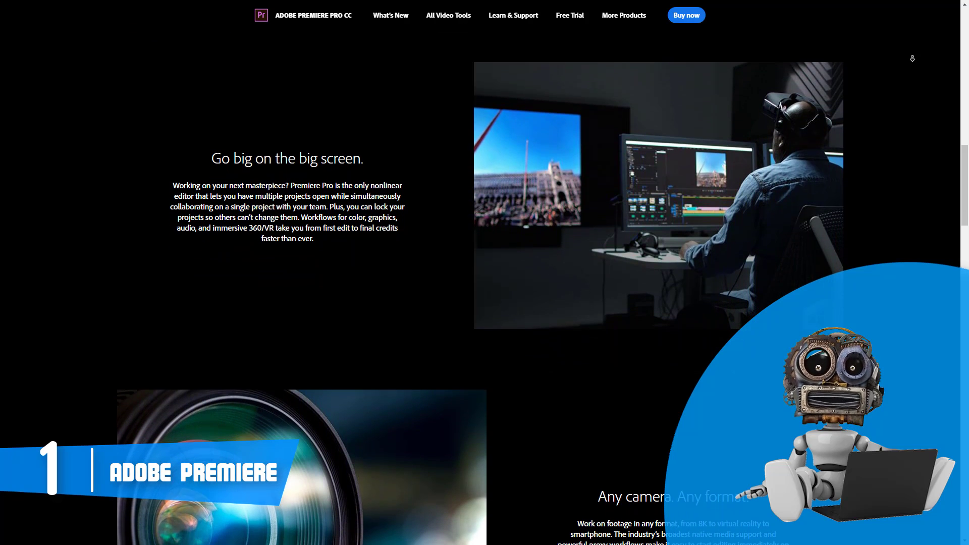
{"action": "scroll", "coordinate": [912, 59], "scroll_direction": "down", "scroll_amount": 1}
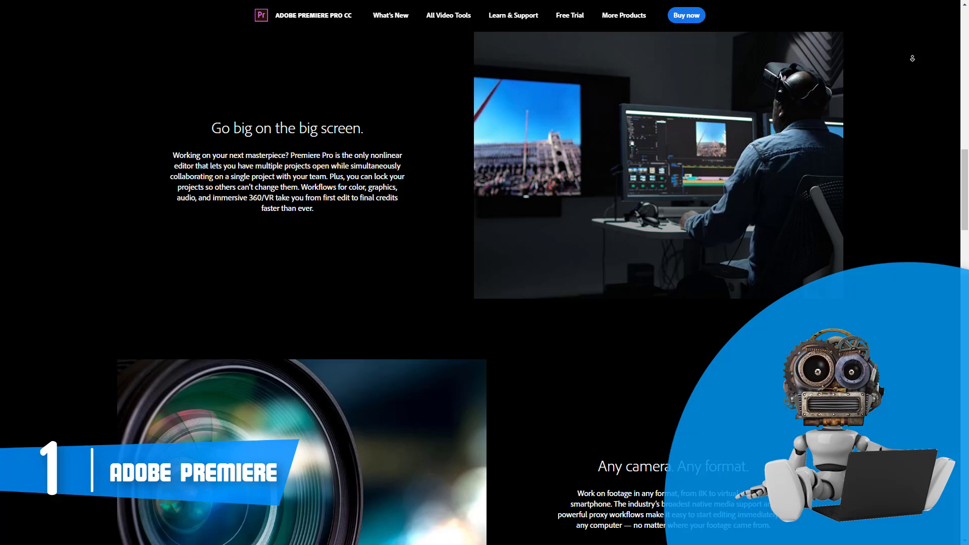
{"action": "scroll", "coordinate": [912, 58], "scroll_direction": "down", "scroll_amount": 1}
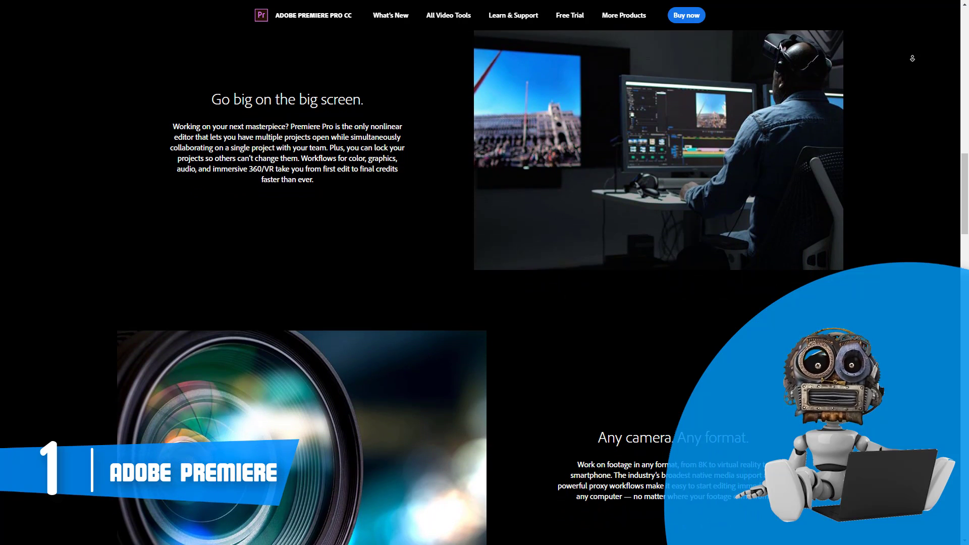
{"action": "scroll", "coordinate": [912, 59], "scroll_direction": "down", "scroll_amount": 1}
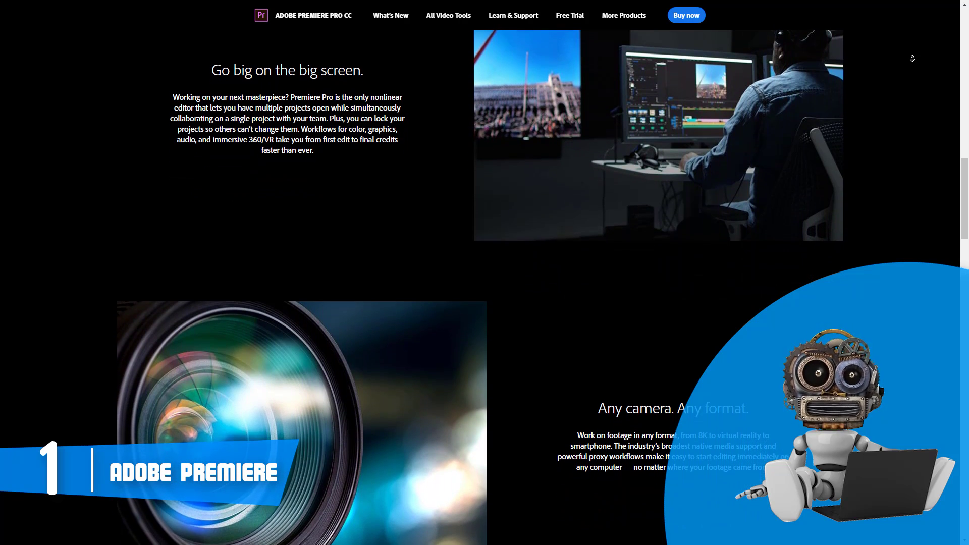
{"action": "scroll", "coordinate": [912, 58], "scroll_direction": "down", "scroll_amount": 1}
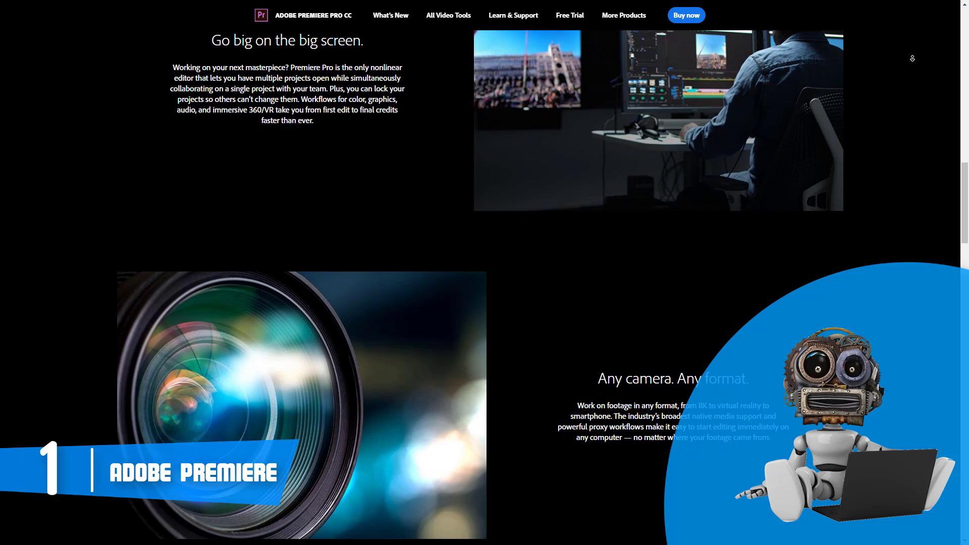
{"action": "scroll", "coordinate": [912, 58], "scroll_direction": "down", "scroll_amount": 1}
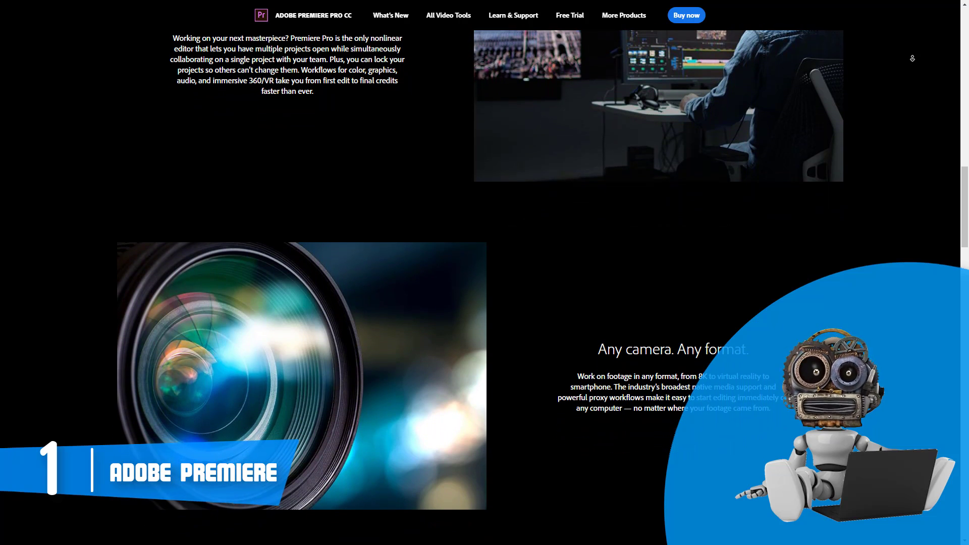
{"action": "scroll", "coordinate": [913, 58], "scroll_direction": "down", "scroll_amount": 1}
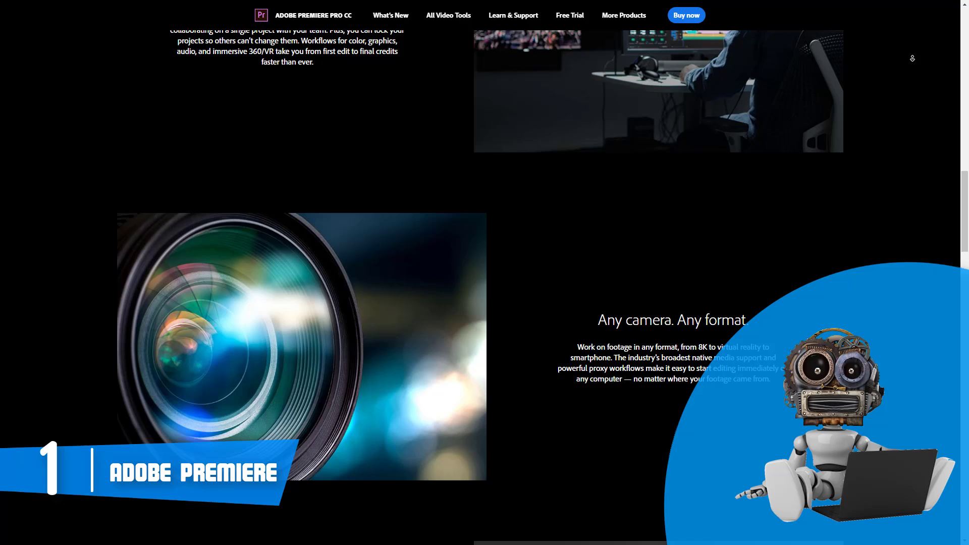
{"action": "scroll", "coordinate": [913, 58], "scroll_direction": "down", "scroll_amount": 1}
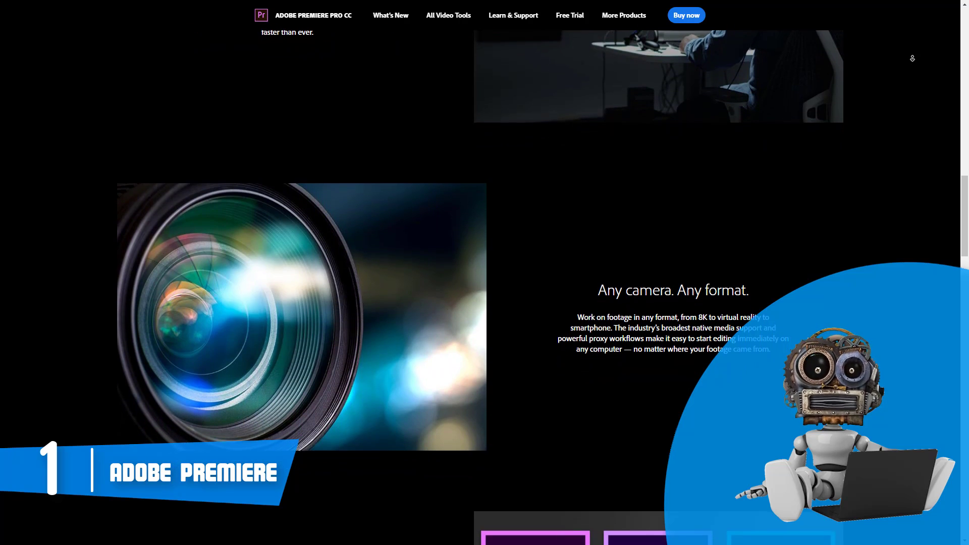
{"action": "scroll", "coordinate": [913, 58], "scroll_direction": "down", "scroll_amount": 1}
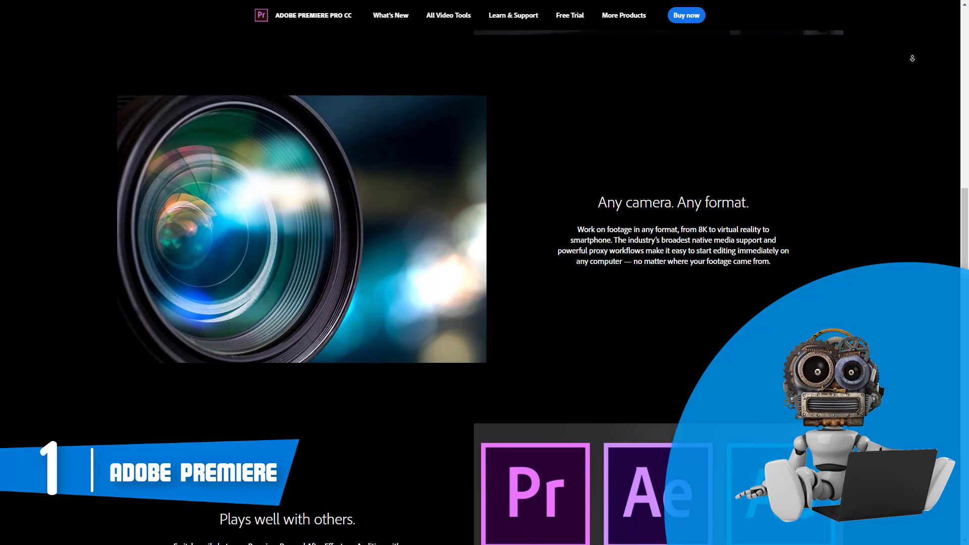
{"action": "scroll", "coordinate": [913, 58], "scroll_direction": "down", "scroll_amount": 1}
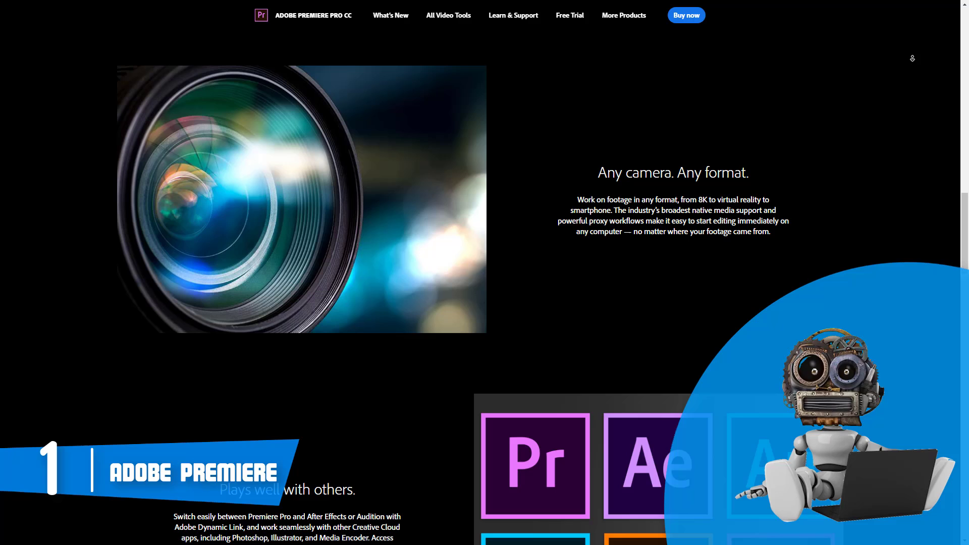
{"action": "scroll", "coordinate": [912, 58], "scroll_direction": "down", "scroll_amount": 1}
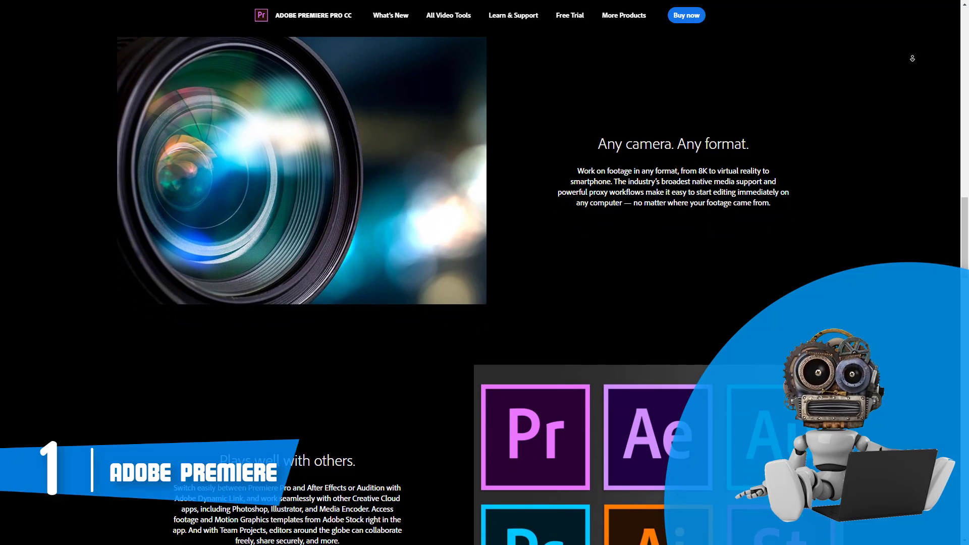
{"action": "scroll", "coordinate": [912, 58], "scroll_direction": "down", "scroll_amount": 1}
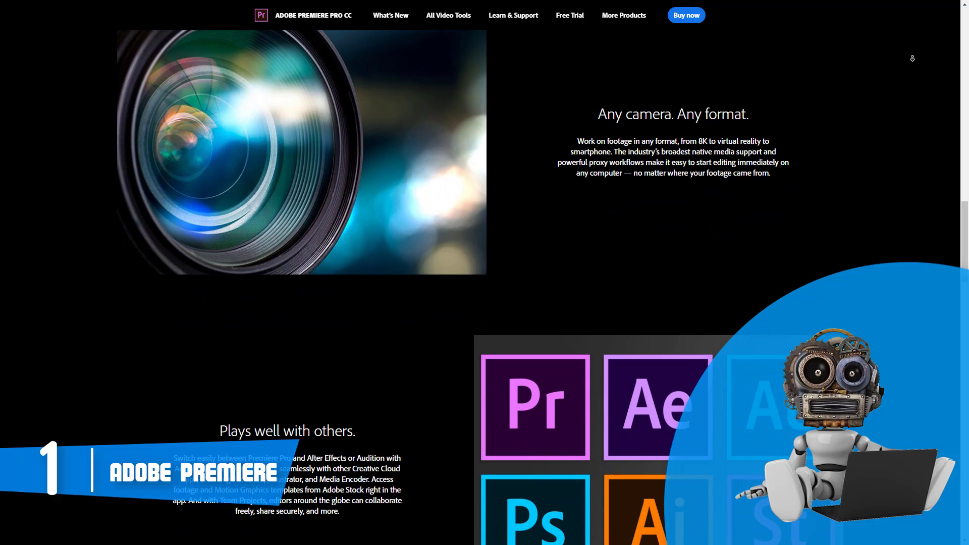
{"action": "scroll", "coordinate": [912, 59], "scroll_direction": "down", "scroll_amount": 1}
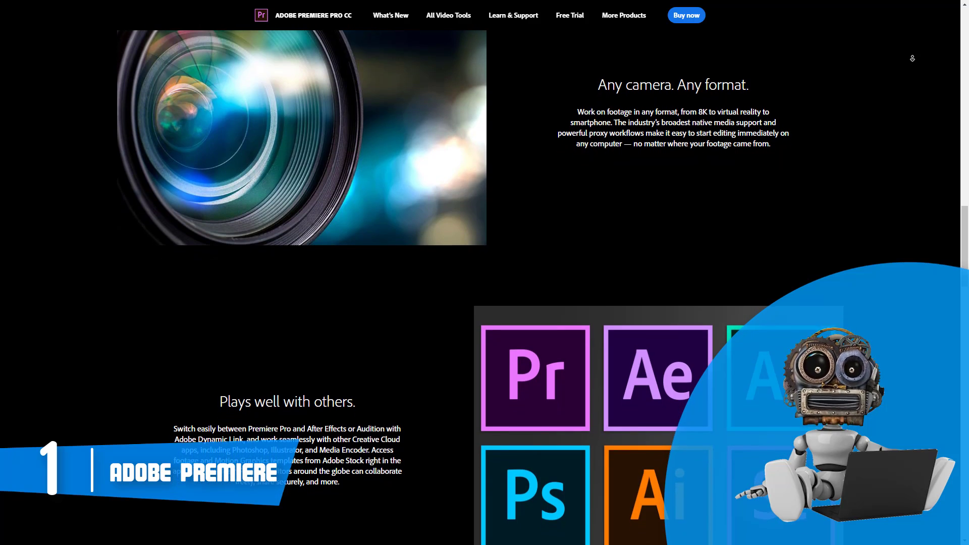
{"action": "scroll", "coordinate": [912, 59], "scroll_direction": "down", "scroll_amount": 1}
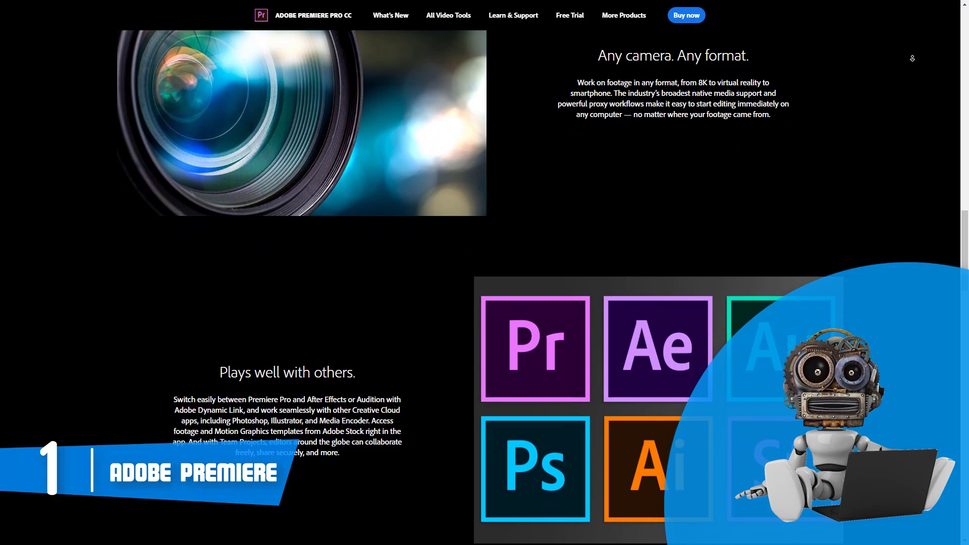
{"action": "scroll", "coordinate": [912, 58], "scroll_direction": "down", "scroll_amount": 1}
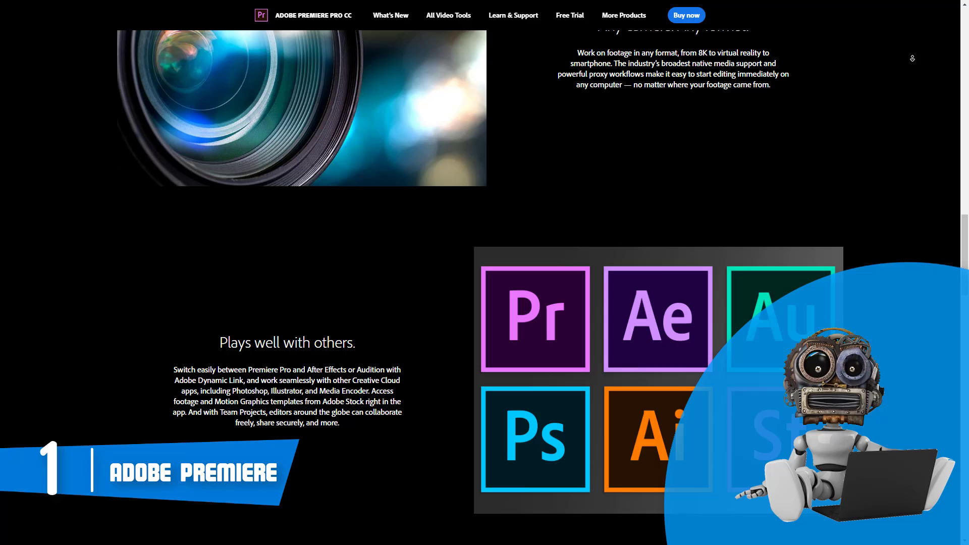